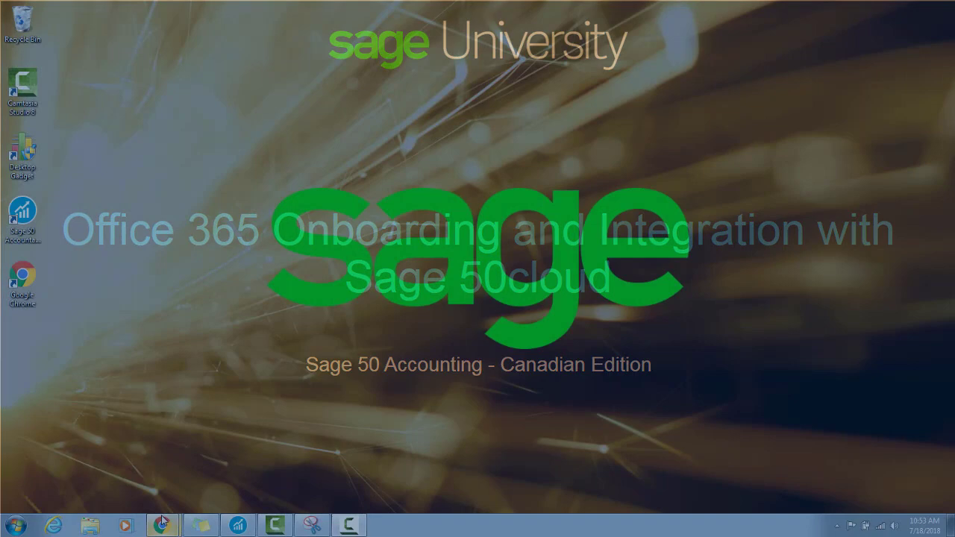
Step: Copy the administrator account and temporary password lines from the Office 365 getting-started email
{"action": "mouse_move", "coordinate": [163, 522]}
{"action": "left_click", "coordinate": [150, 497]}
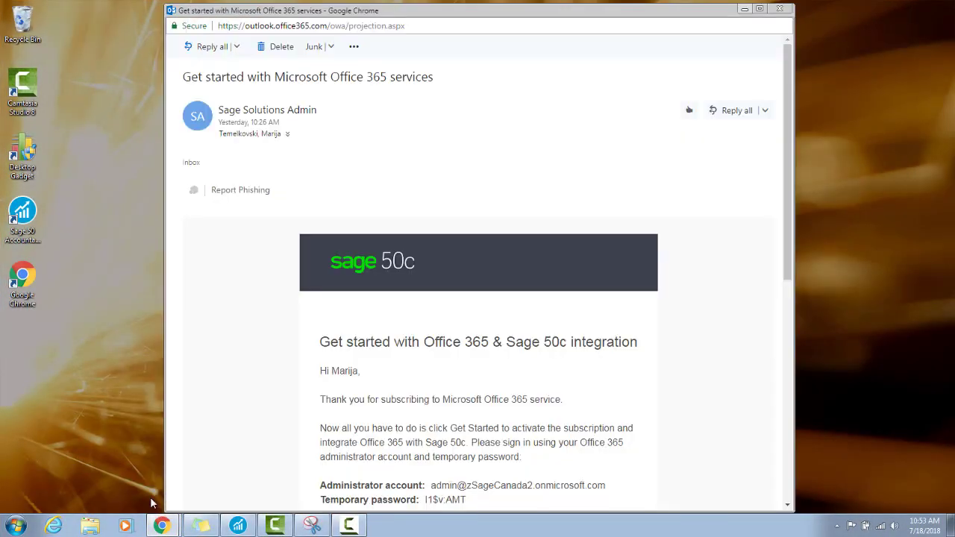
{"action": "left_click_drag", "start_coordinate": [319, 341], "coordinate": [644, 341]}
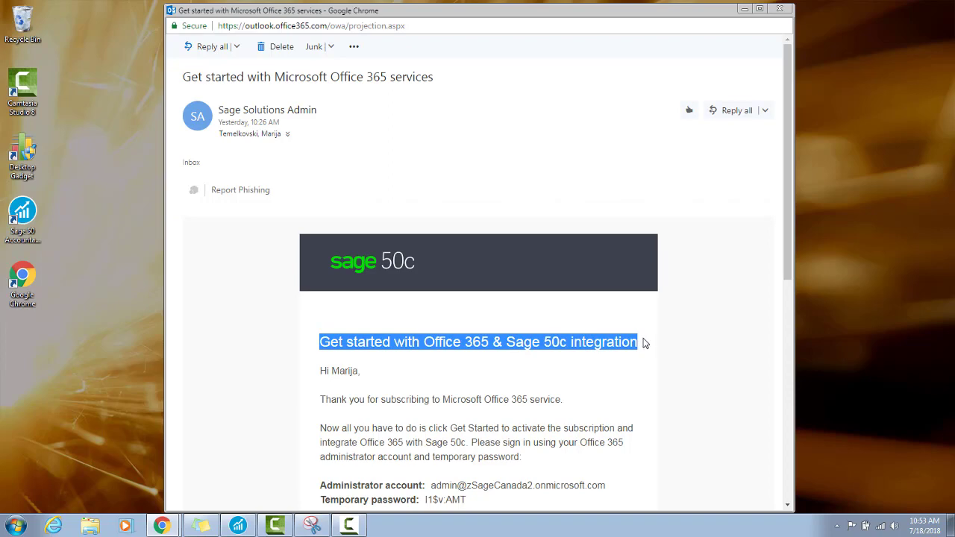
{"action": "left_click", "coordinate": [644, 351]}
{"action": "left_click_drag", "start_coordinate": [786, 263], "coordinate": [795, 381]}
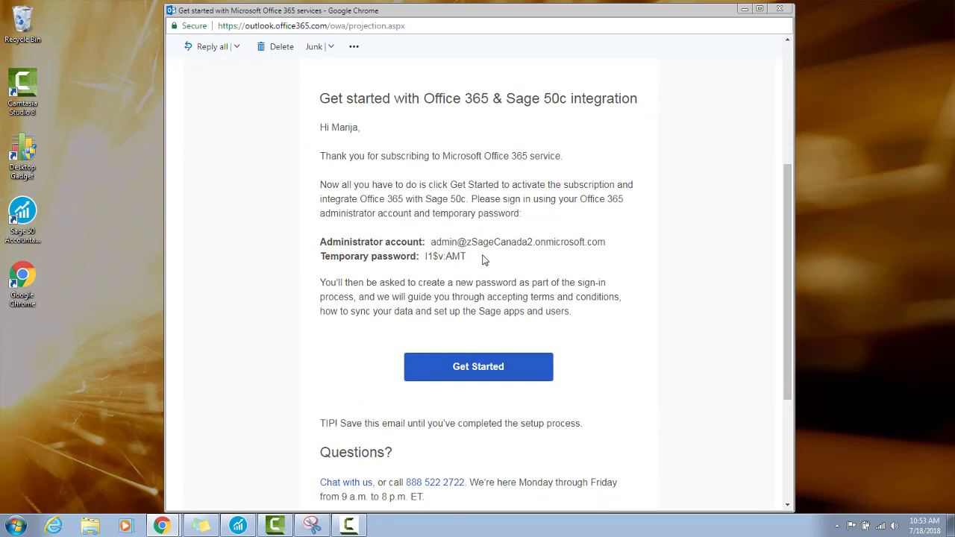
{"action": "left_click_drag", "start_coordinate": [466, 258], "coordinate": [321, 246]}
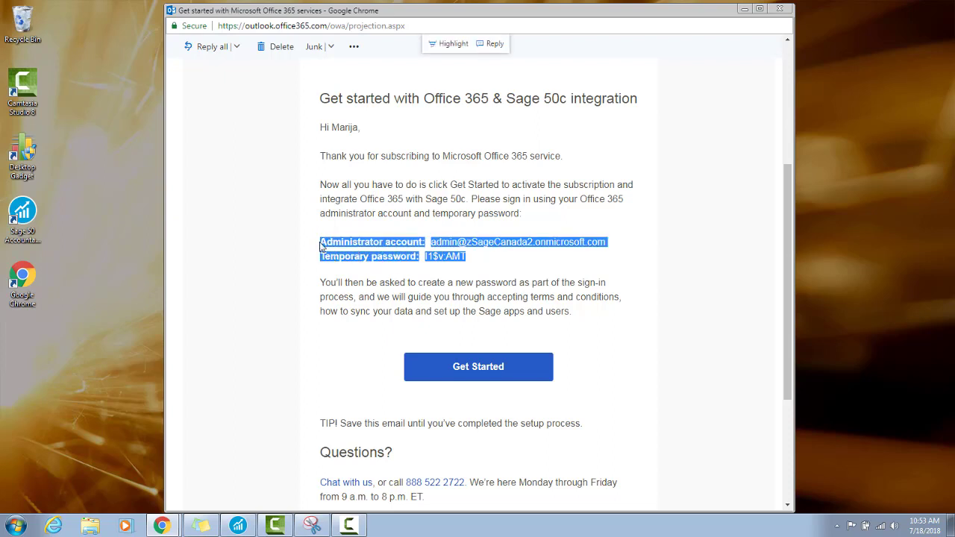
Step: Paste the sign-in details into a new sticky note and select the temporary password in the email
{"action": "left_click", "coordinate": [200, 526]}
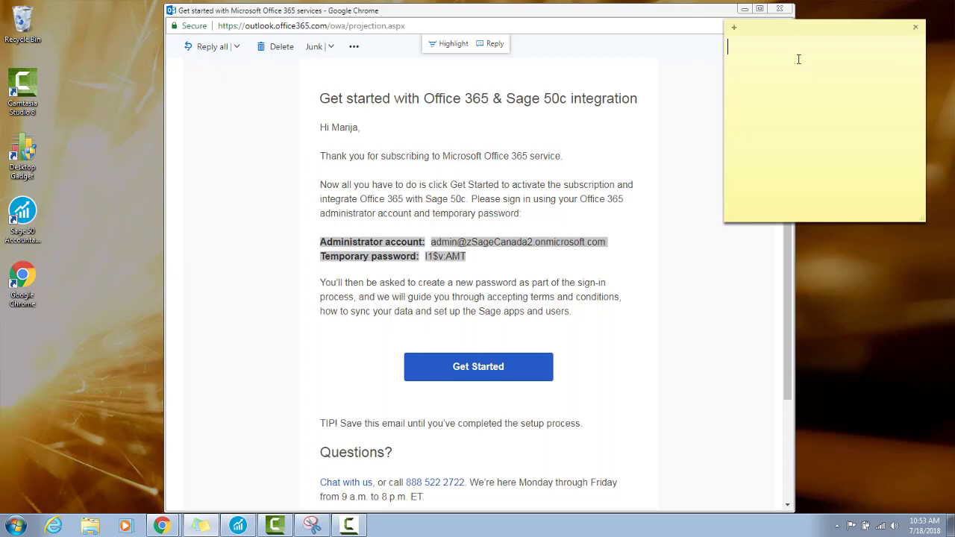
{"action": "key", "text": "ctrl+v"}
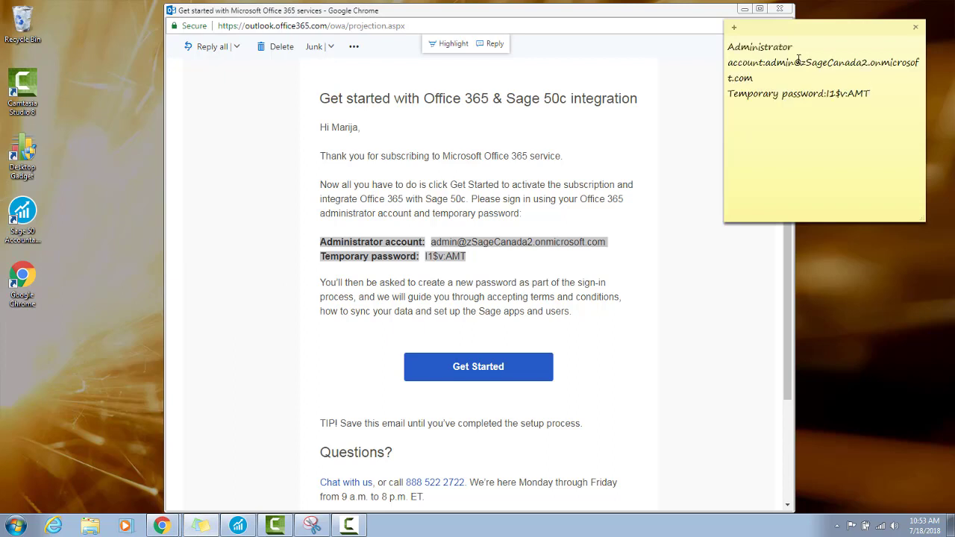
{"action": "left_click", "coordinate": [602, 273]}
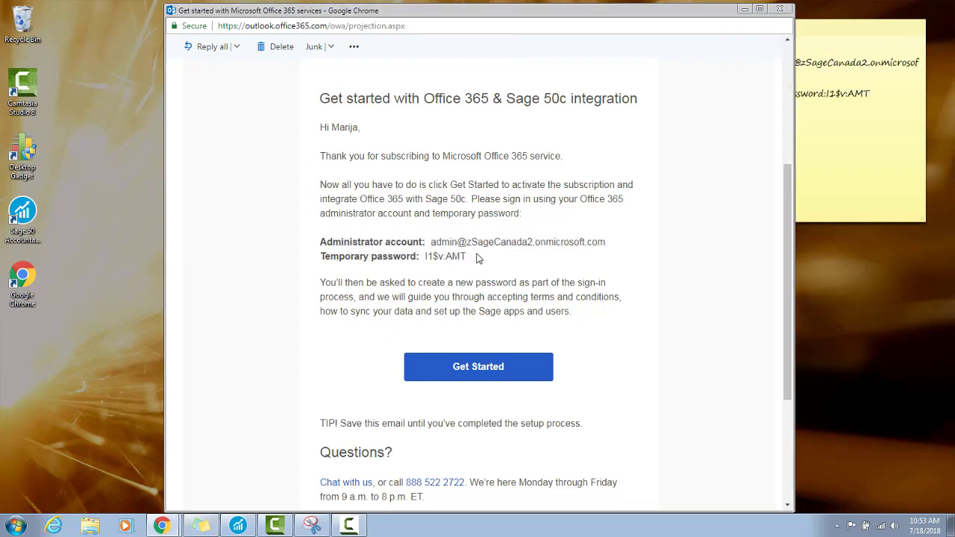
{"action": "left_click_drag", "start_coordinate": [478, 258], "coordinate": [424, 256]}
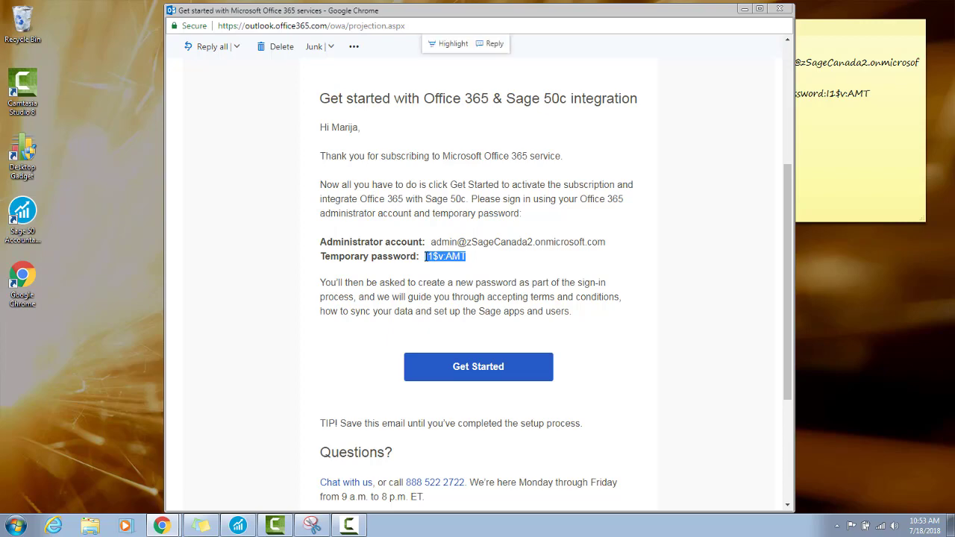
Step: Start Office 365 activation and sign in with the pasted temporary password
{"action": "left_click", "coordinate": [483, 373]}
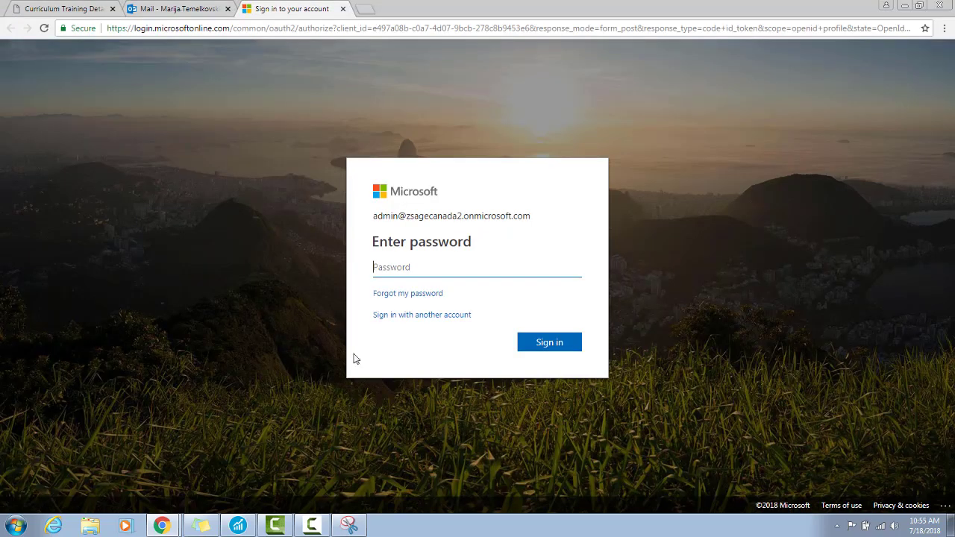
{"action": "key", "text": "ctrl+v"}
{"action": "left_click", "coordinate": [540, 345]}
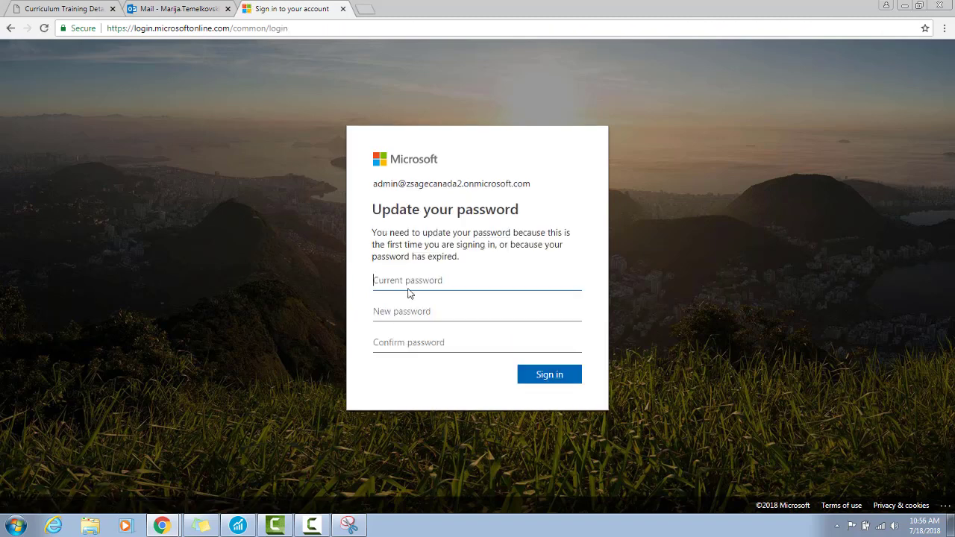
Step: Enter the temporary password as current, then type and confirm a new password
{"action": "key", "text": "ctrl+v"}
{"action": "left_click", "coordinate": [378, 311]}
{"action": "type", "text": "••••••"}
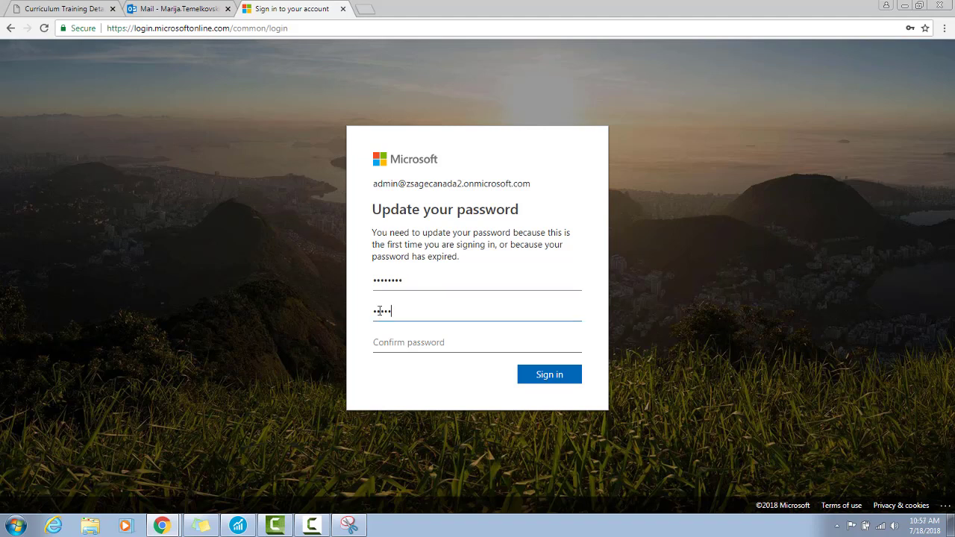
{"action": "type", "text": "•"}
{"action": "left_click", "coordinate": [380, 344]}
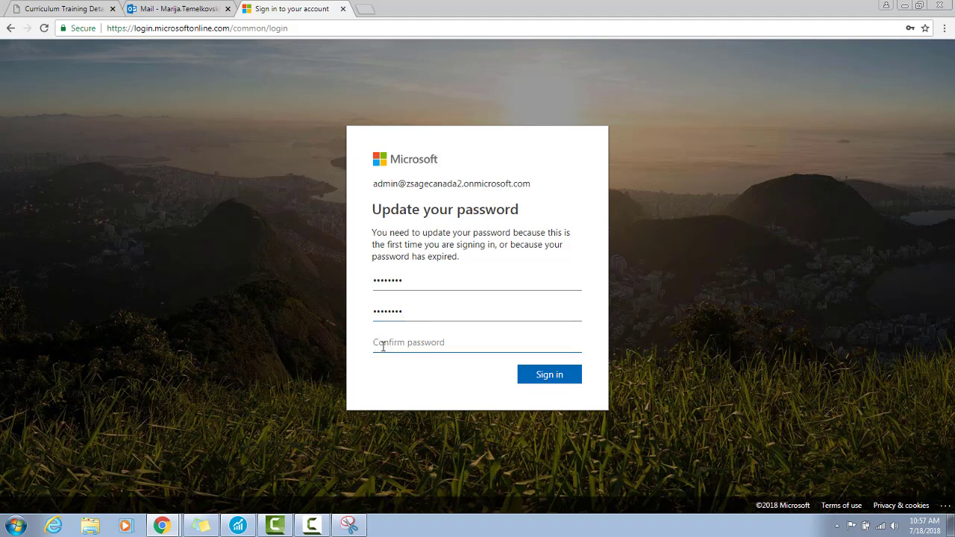
{"action": "type", "text": "•••••••••"}
Step: Submit the new password, accept Sage Business Center permissions and the Step 1 Agreements and Permissions
{"action": "left_click", "coordinate": [549, 375]}
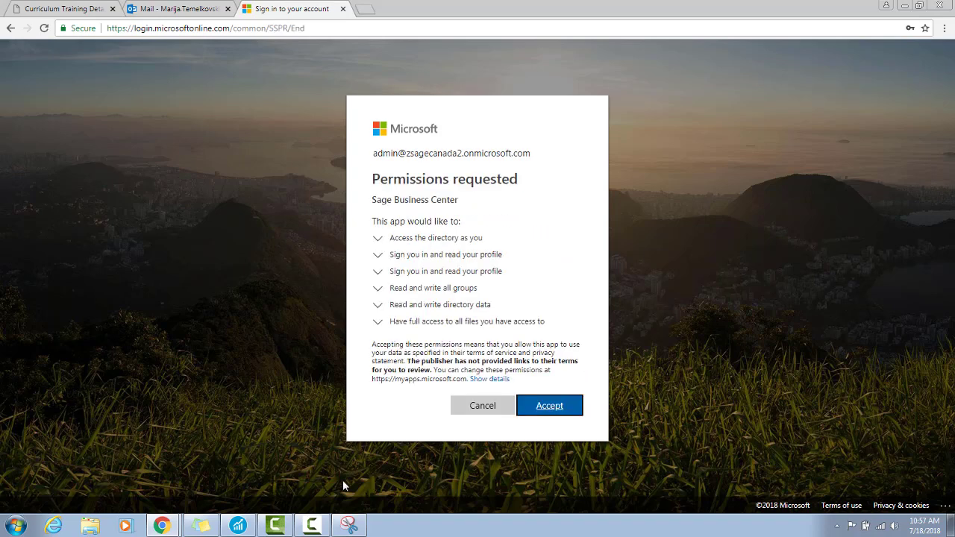
{"action": "left_click", "coordinate": [550, 407]}
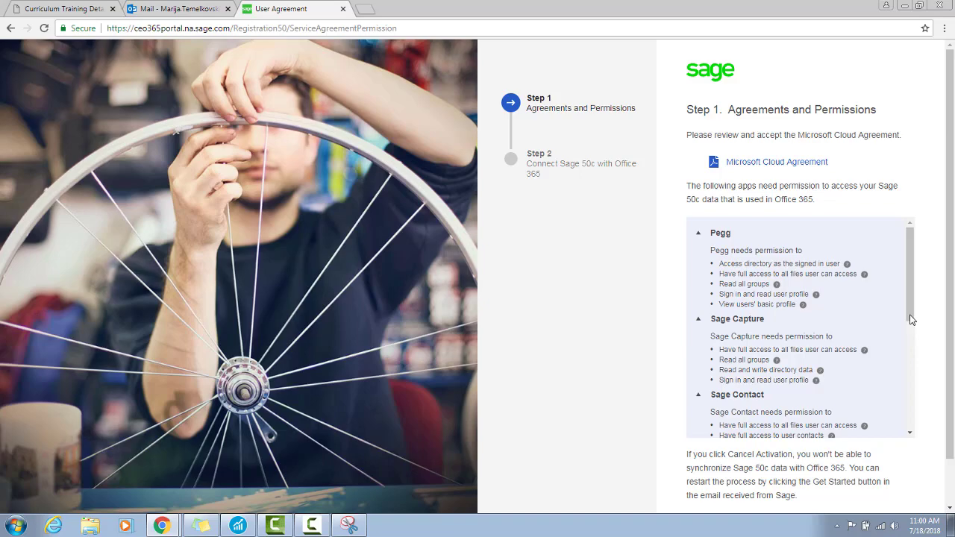
{"action": "left_click_drag", "start_coordinate": [911, 317], "coordinate": [919, 406]}
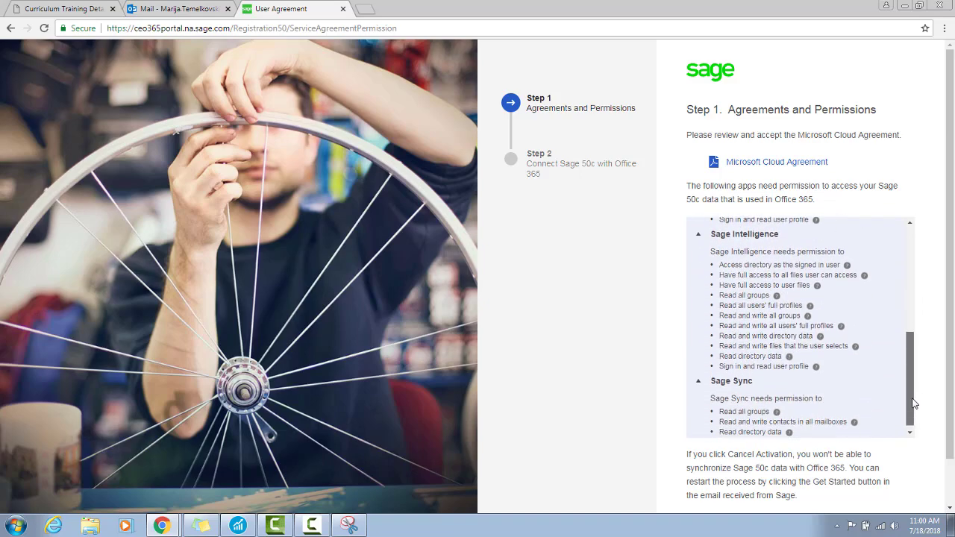
{"action": "scroll", "coordinate": [918, 448], "scroll_direction": "down", "scroll_amount": 2}
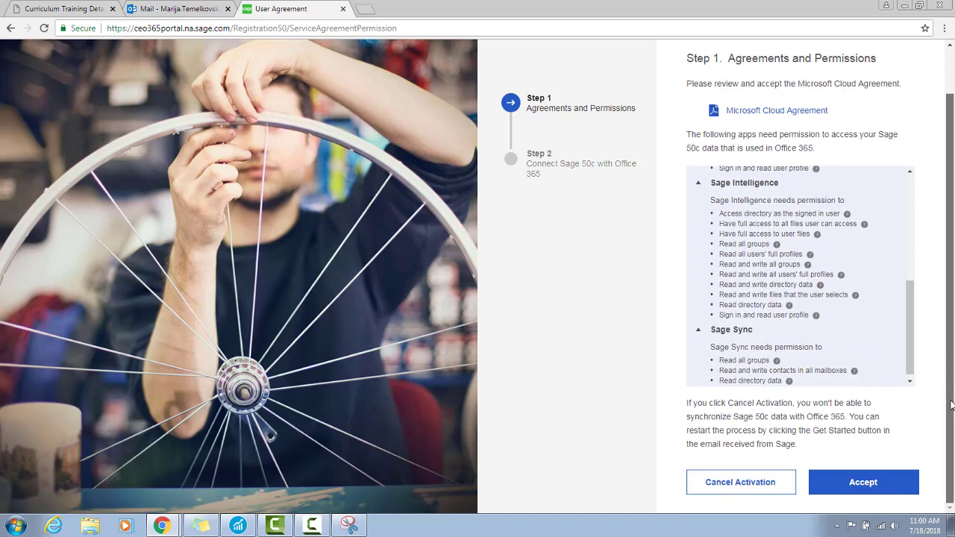
{"action": "left_click", "coordinate": [885, 486]}
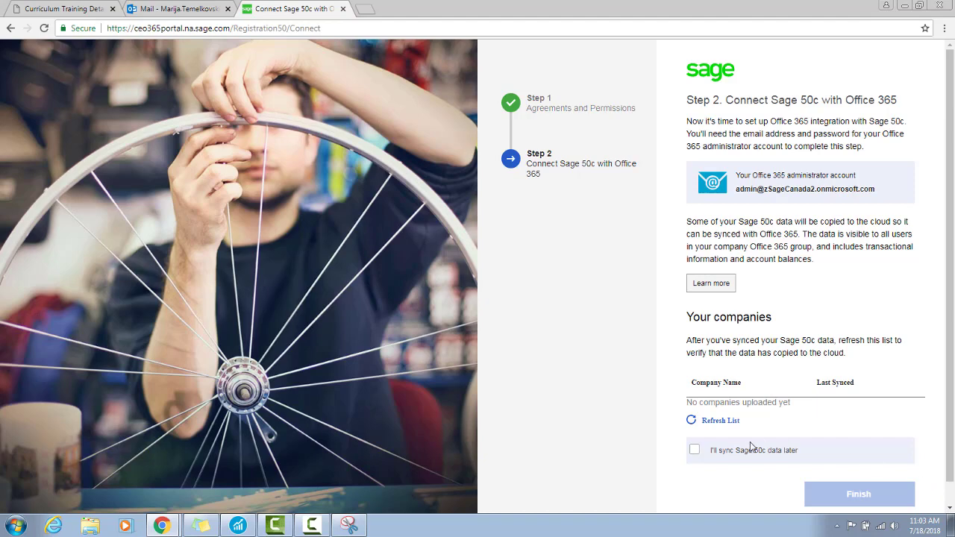
Step: Tick "I'll sync Sage 50c data later" and finish the Step 2 connection
{"action": "left_click", "coordinate": [694, 451]}
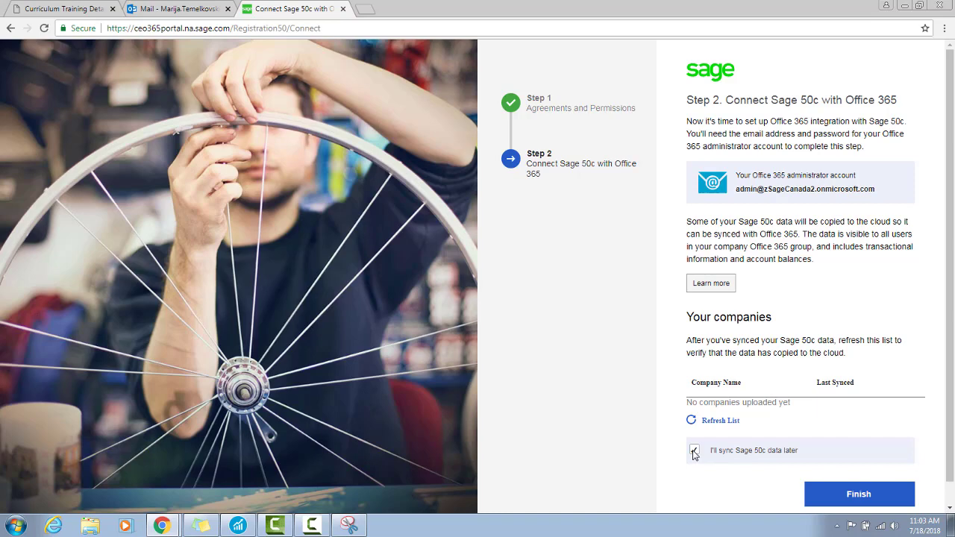
{"action": "left_click", "coordinate": [818, 499]}
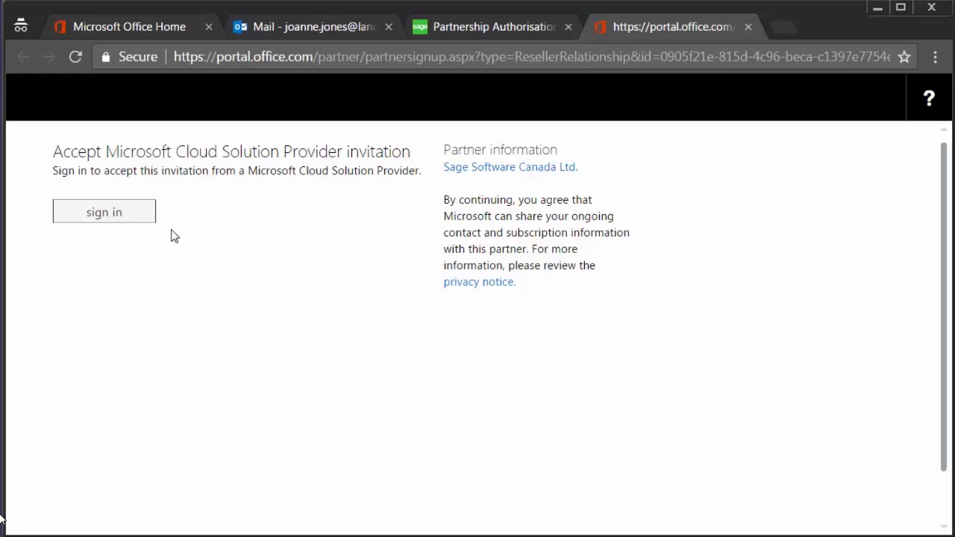
Step: Agree to the delegated administration terms, authorize Sage as Cloud Solution Provider, and dismiss the confirmation
{"action": "left_click", "coordinate": [141, 224]}
{"action": "scroll", "coordinate": [769, 365], "scroll_direction": "down", "scroll_amount": 4}
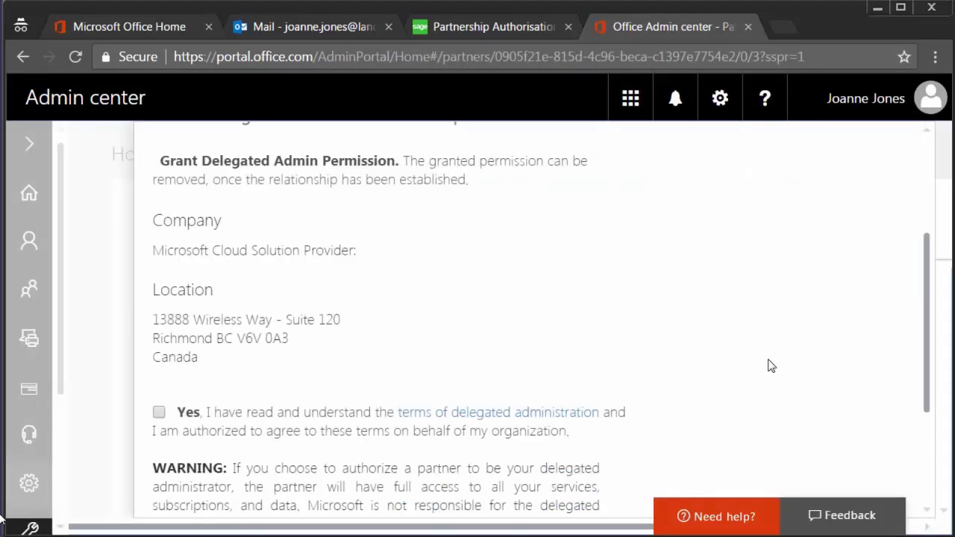
{"action": "scroll", "coordinate": [771, 366], "scroll_direction": "down", "scroll_amount": 2}
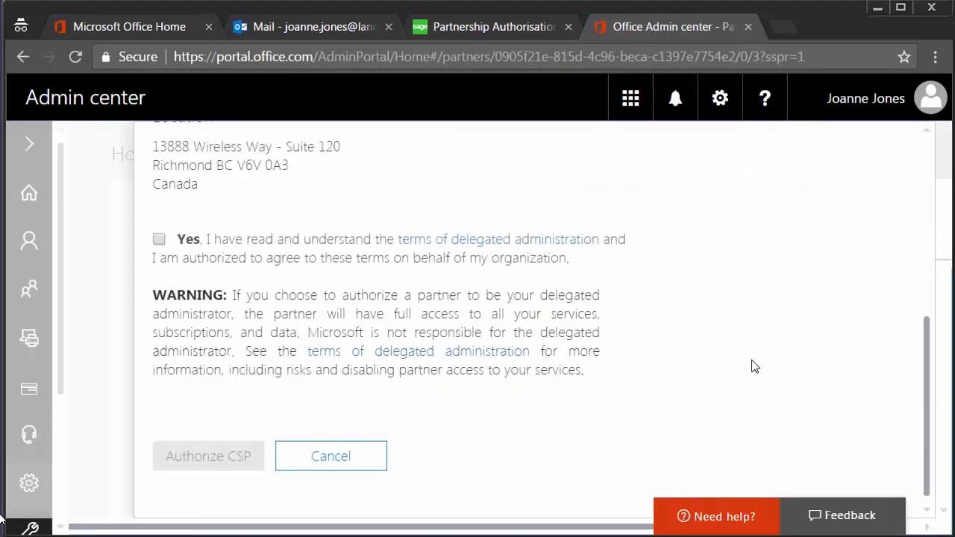
{"action": "left_click", "coordinate": [159, 239]}
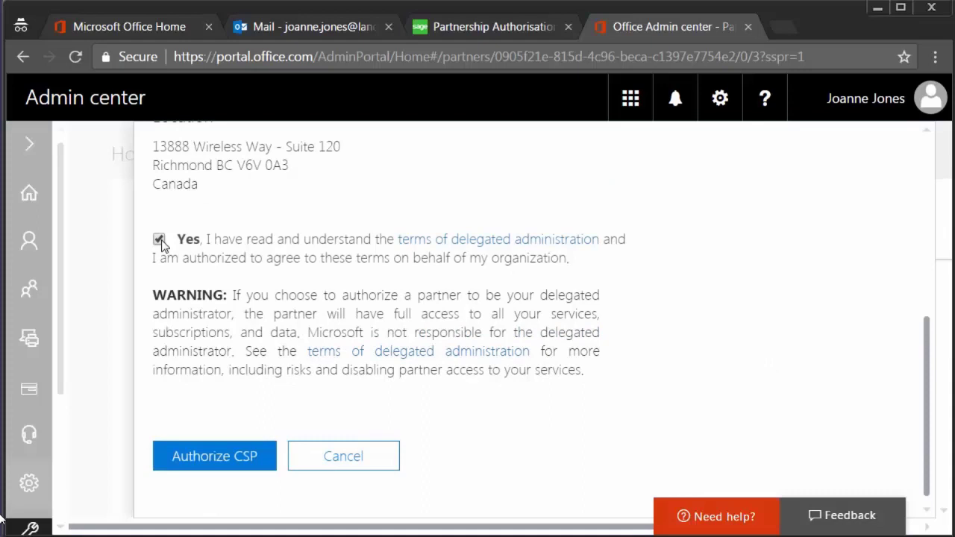
{"action": "left_click", "coordinate": [202, 457]}
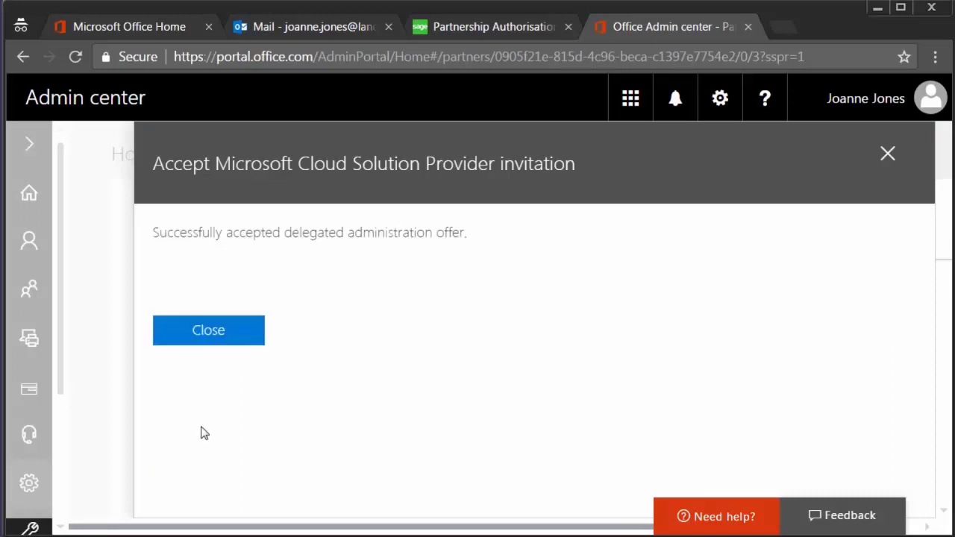
{"action": "left_click", "coordinate": [208, 340]}
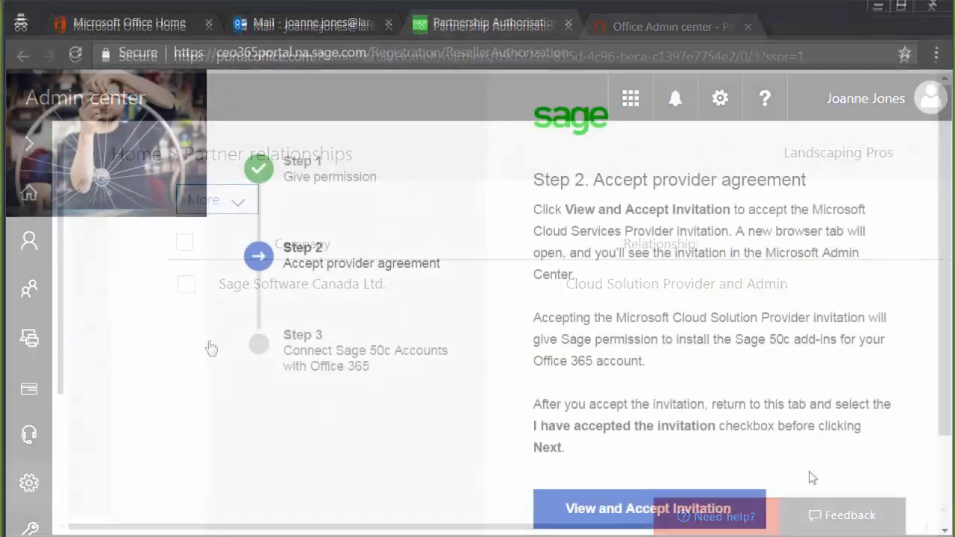
Step: Confirm the Cloud Solution Provider invitation was accepted and continue to verification
{"action": "scroll", "coordinate": [945, 298], "scroll_direction": "down", "scroll_amount": 2}
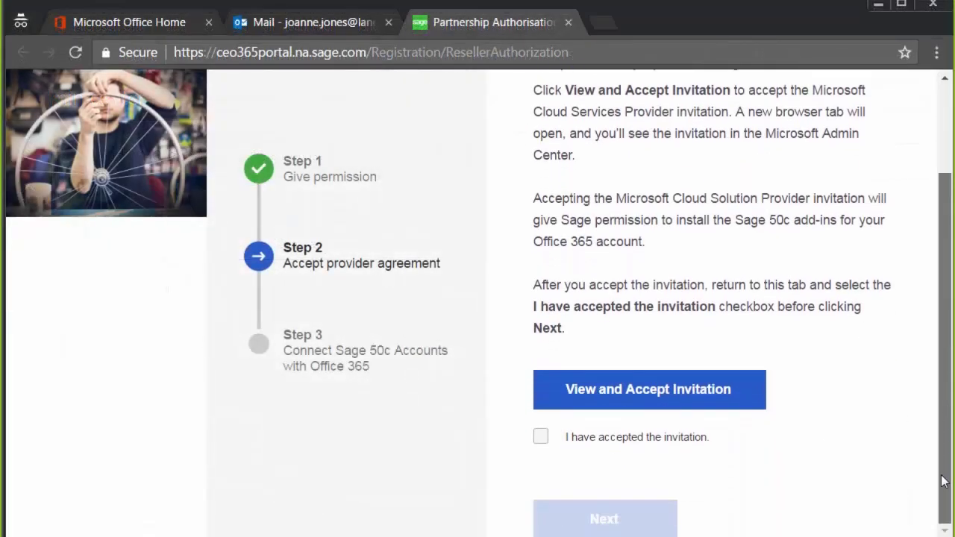
{"action": "left_click", "coordinate": [542, 439]}
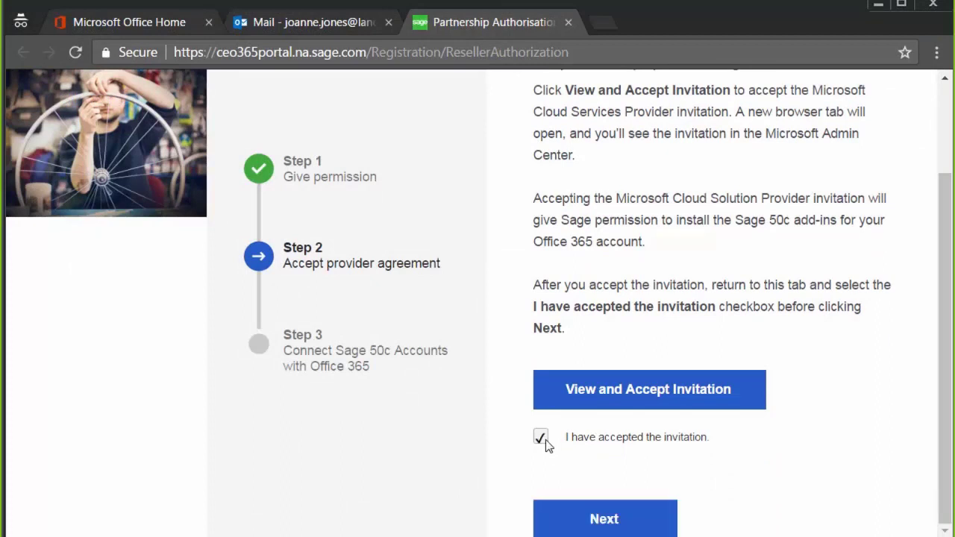
{"action": "left_click", "coordinate": [603, 519]}
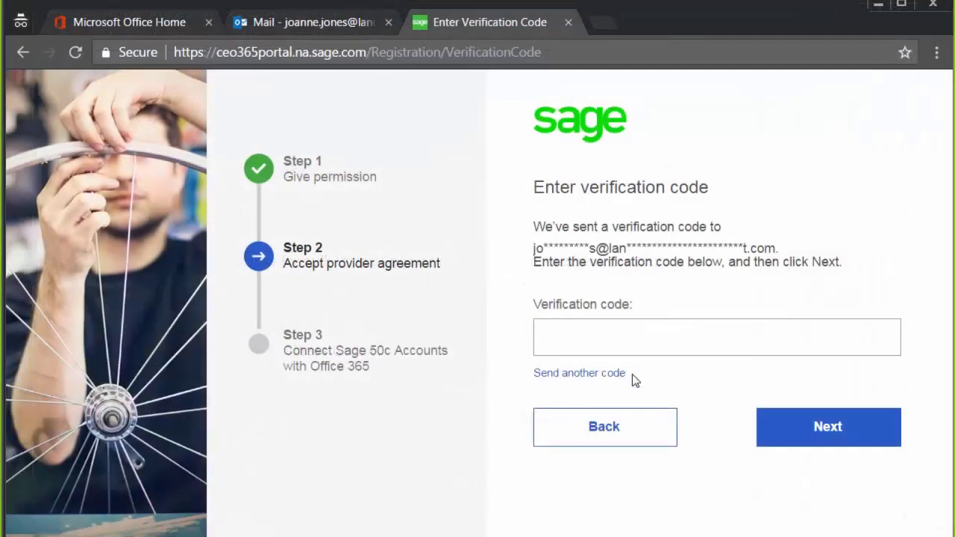
Step: Paste and submit the emailed verification code, then choose to sync Sage 50c data later
{"action": "left_click", "coordinate": [620, 344]}
{"action": "right_click", "coordinate": [620, 341]}
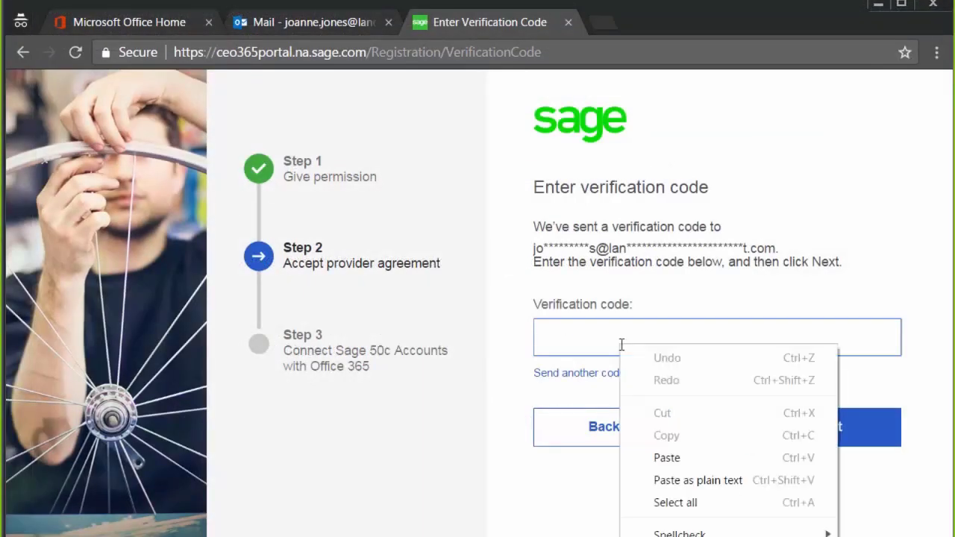
{"action": "left_click", "coordinate": [676, 457]}
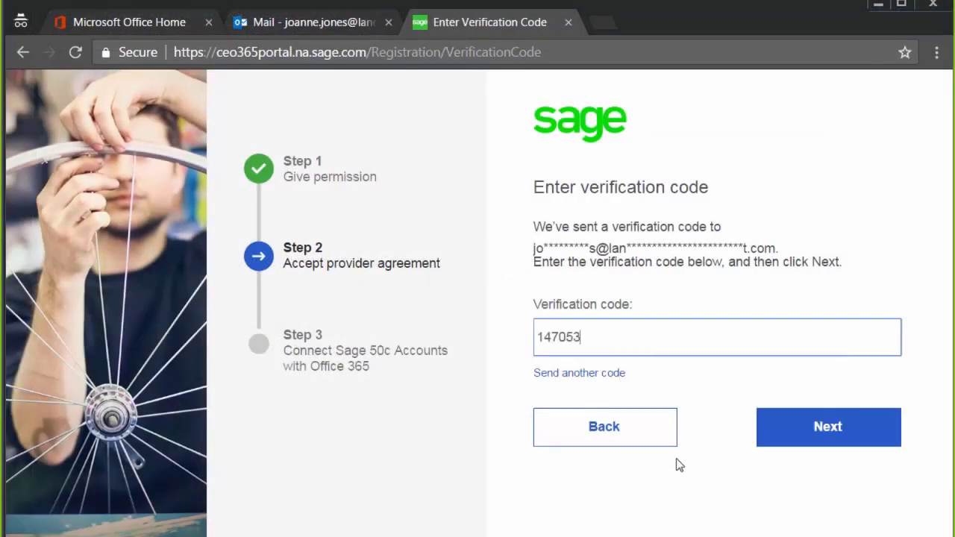
{"action": "left_click", "coordinate": [815, 430]}
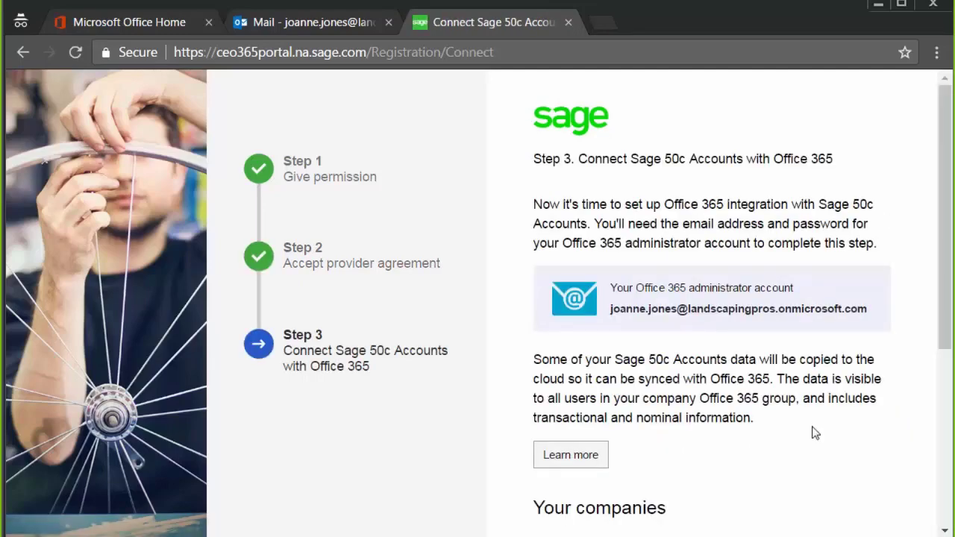
{"action": "left_click", "coordinate": [950, 507]}
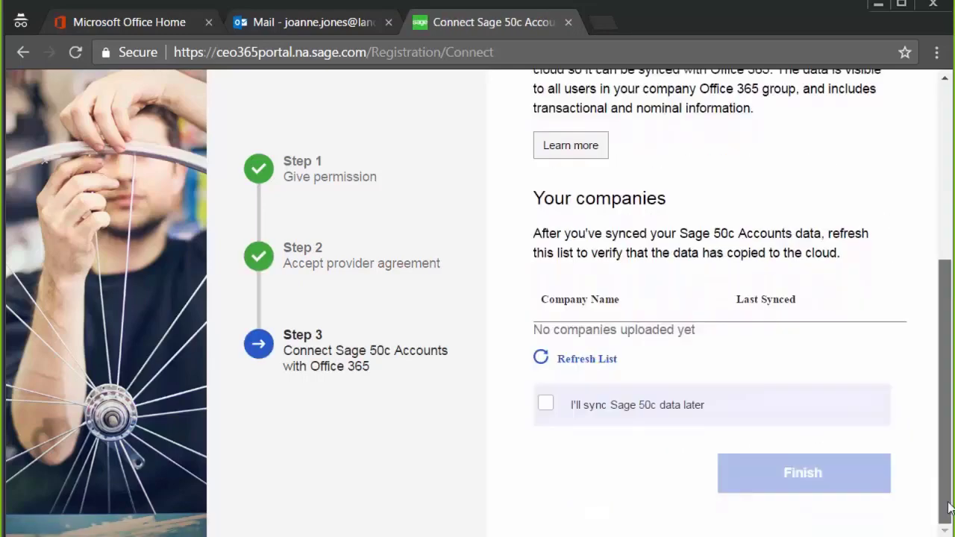
{"action": "left_click", "coordinate": [547, 409]}
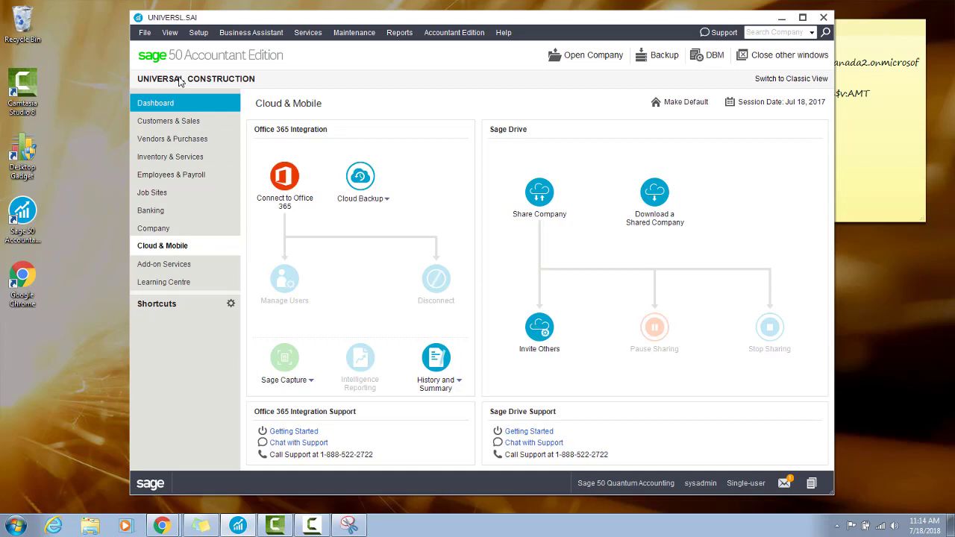
Step: Launch File > Office 365 Integration > Connect to Office 365 for UNIVERSAL CONSTRUCTION
{"action": "left_click", "coordinate": [144, 33]}
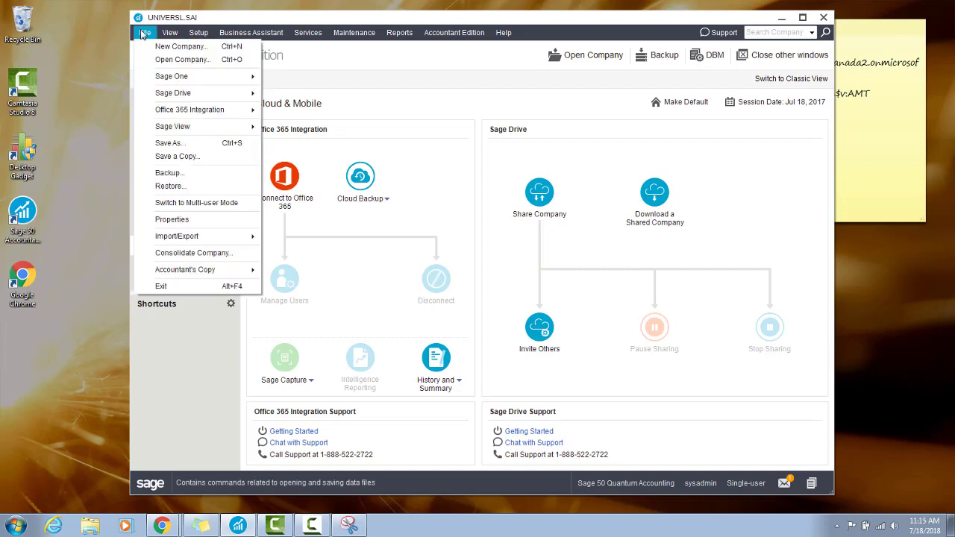
{"action": "mouse_move", "coordinate": [173, 109]}
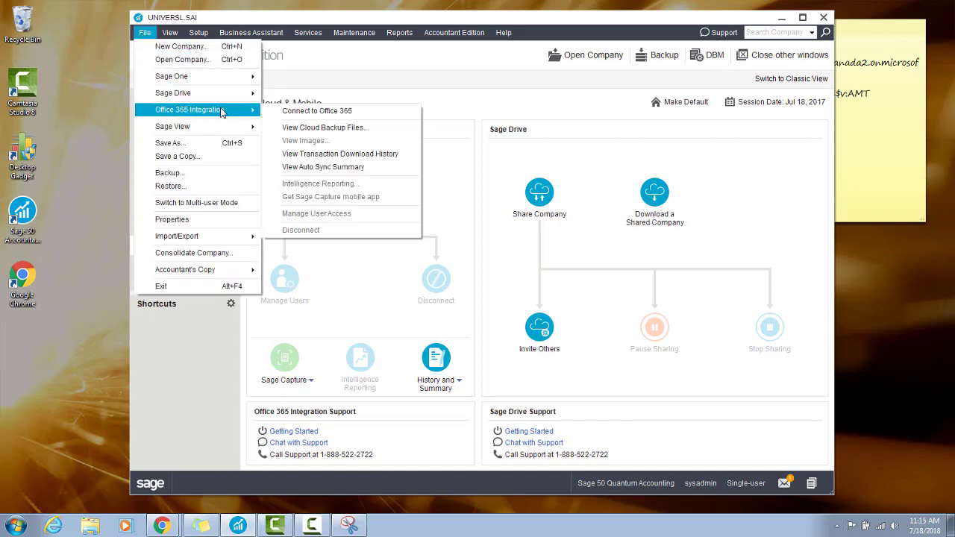
{"action": "left_click", "coordinate": [288, 112]}
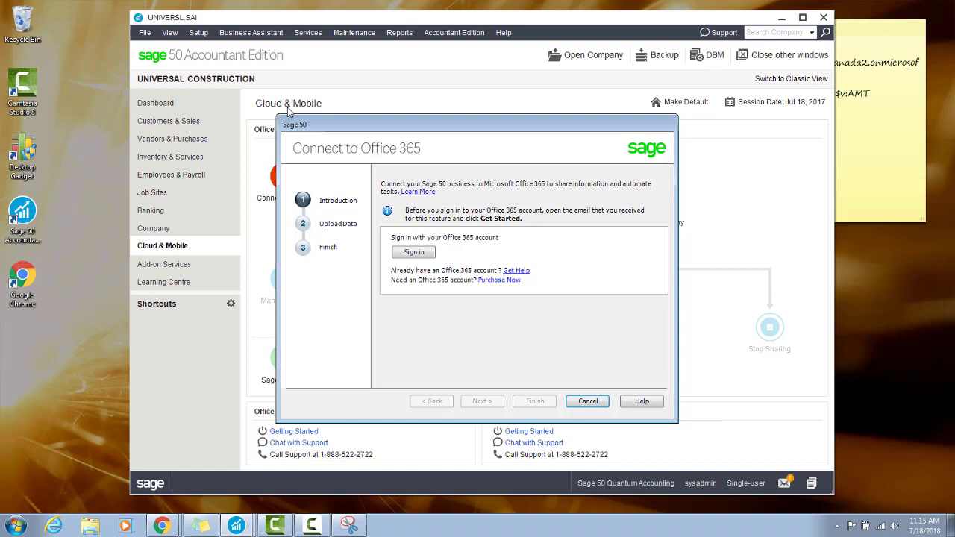
Step: Sign in with the administrator account and its password, then accept the Sage 50c permissions
{"action": "left_click", "coordinate": [414, 252]}
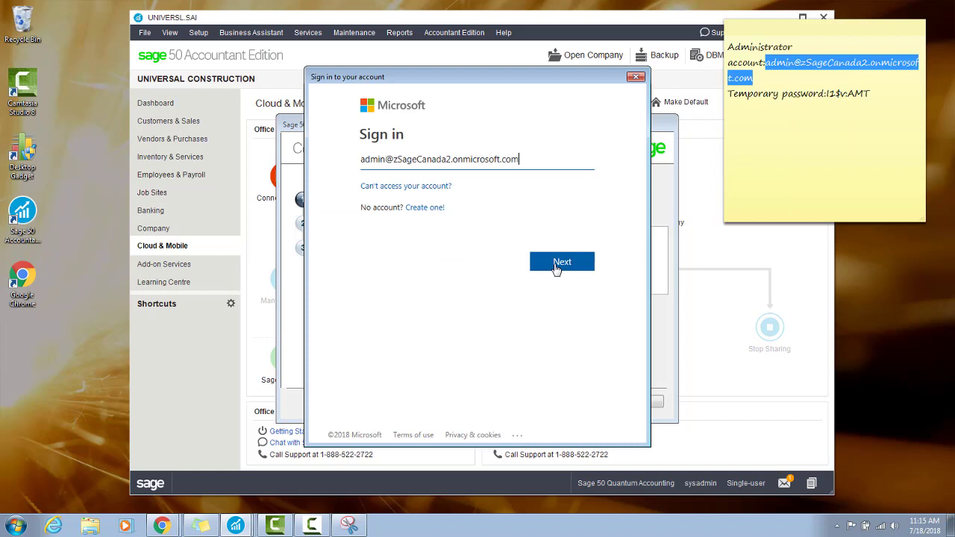
{"action": "left_click", "coordinate": [556, 265]}
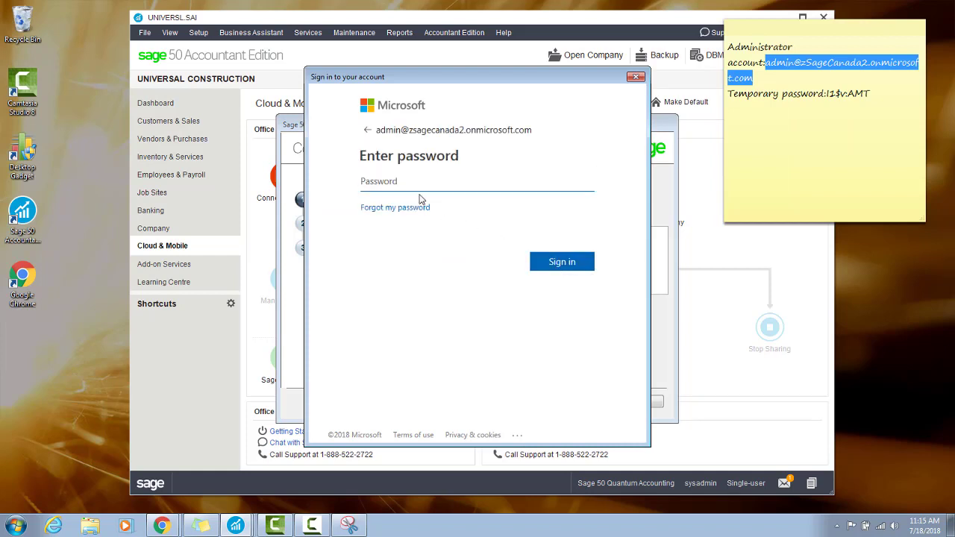
{"action": "left_click", "coordinate": [410, 188]}
{"action": "left_click", "coordinate": [564, 269]}
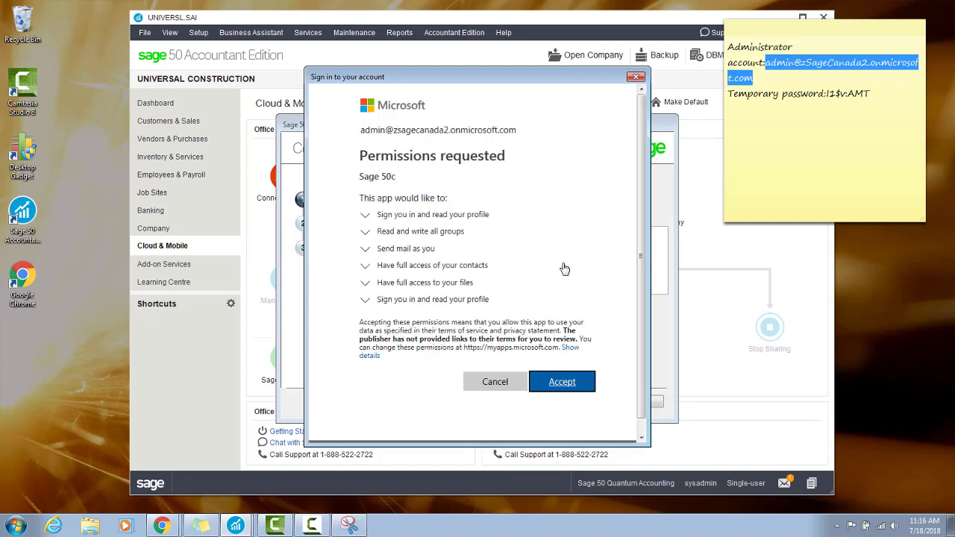
{"action": "left_click", "coordinate": [563, 381]}
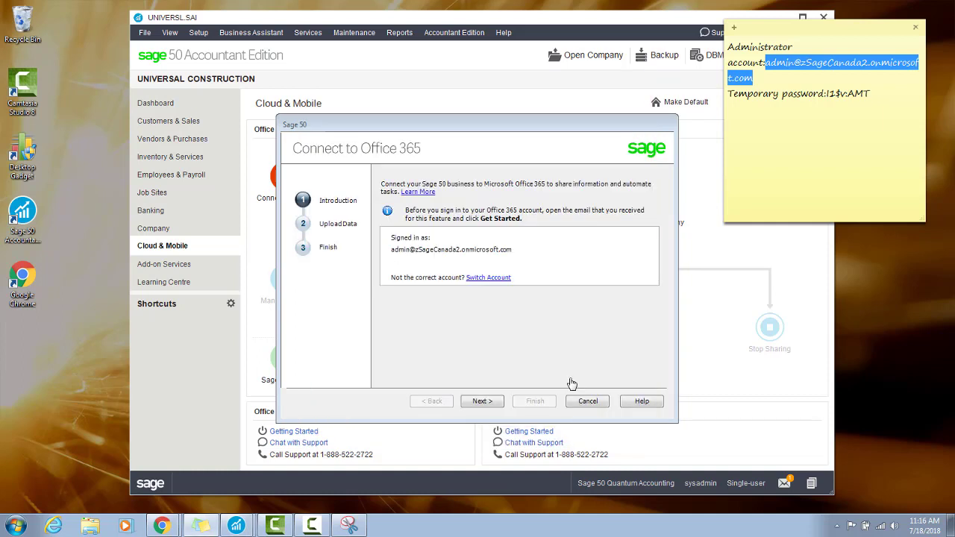
Step: Upload UNIVERSAL CONSTRUCTION's company data to OneDrive for Business and finish the wizard
{"action": "left_click", "coordinate": [478, 404]}
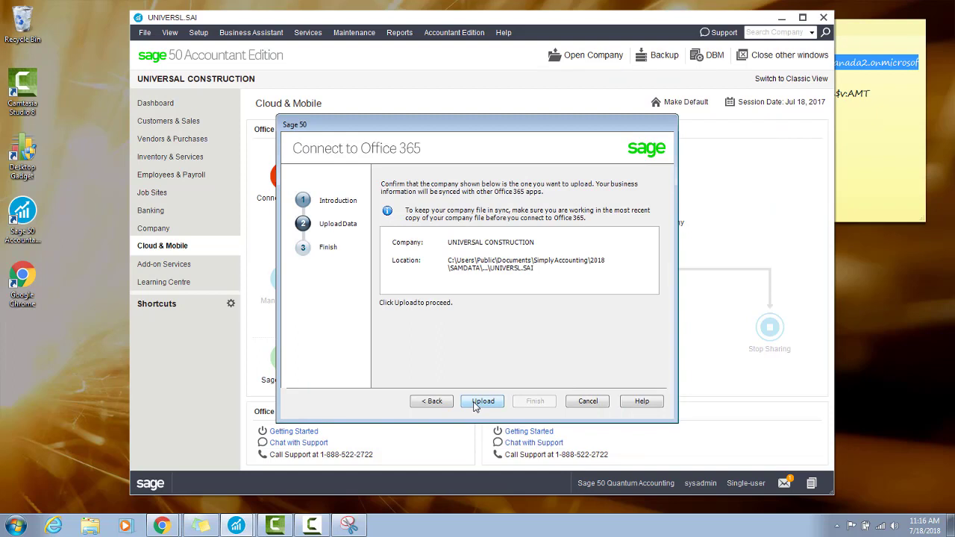
{"action": "left_click", "coordinate": [478, 401]}
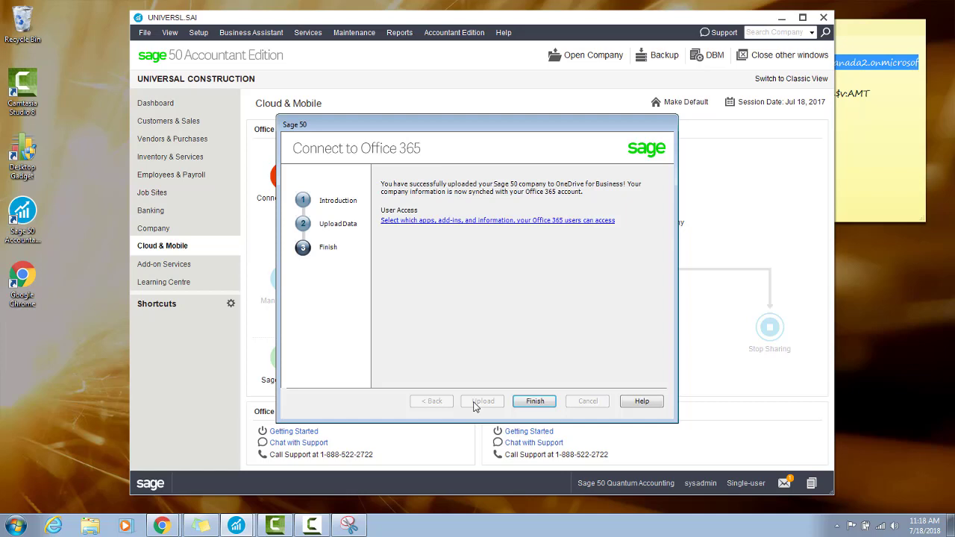
{"action": "left_click", "coordinate": [535, 403]}
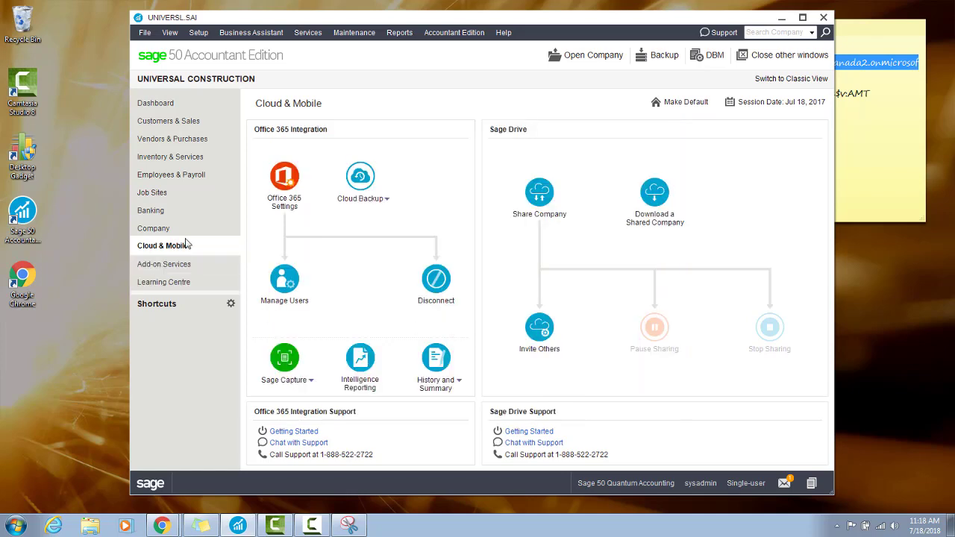